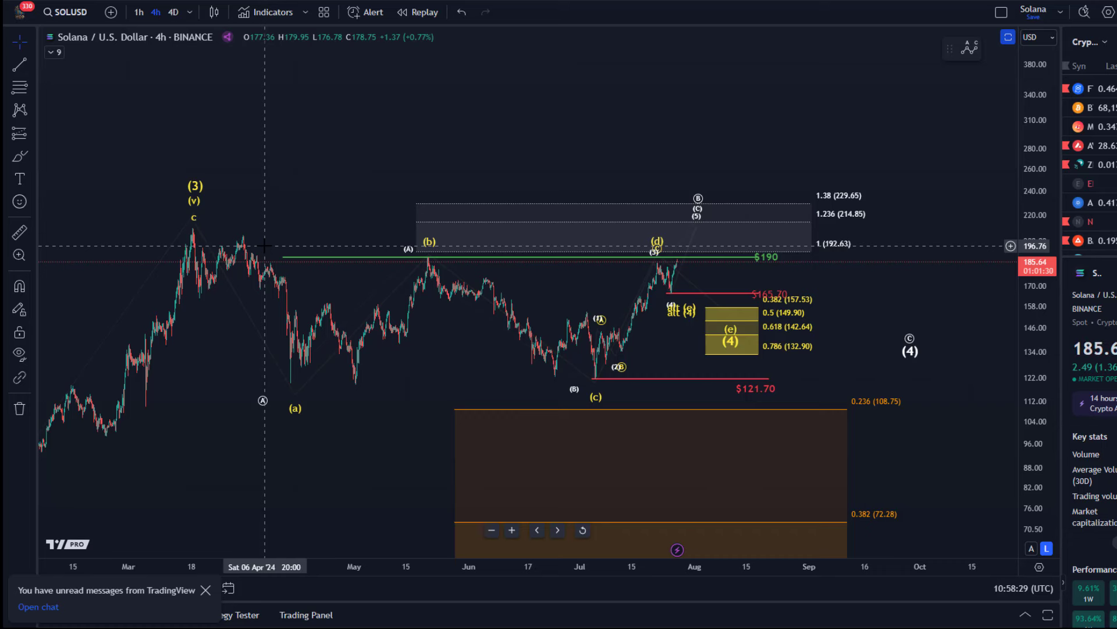
Zoom into the SOLUSD chart, select and deselect the wave drawing, and choose the Brush tool.
scroll(227, 167, up, 1)
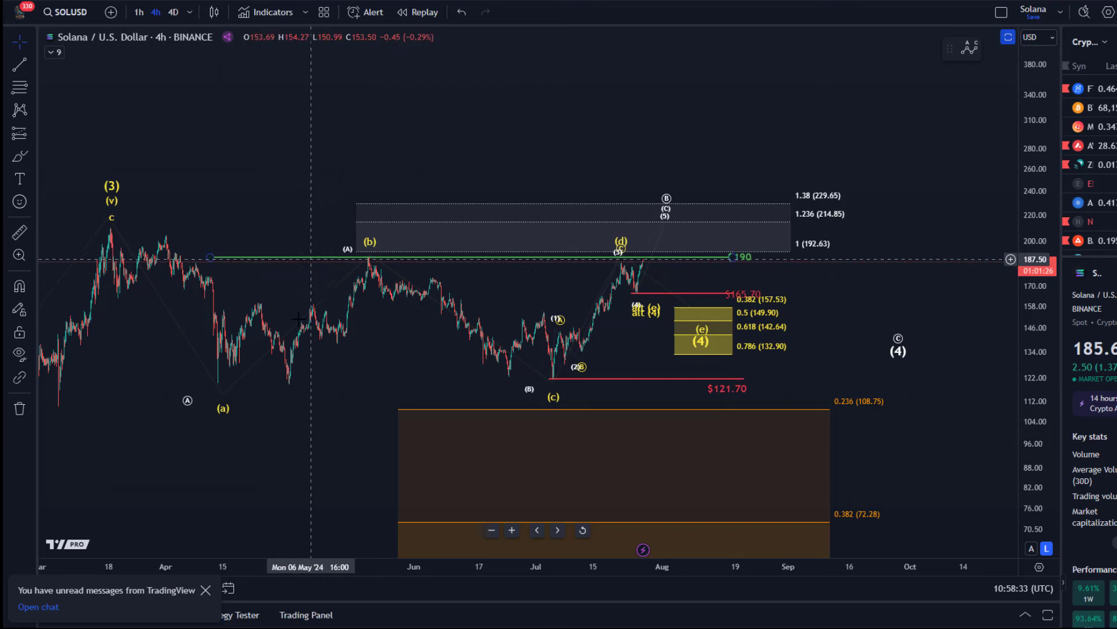
click(289, 338)
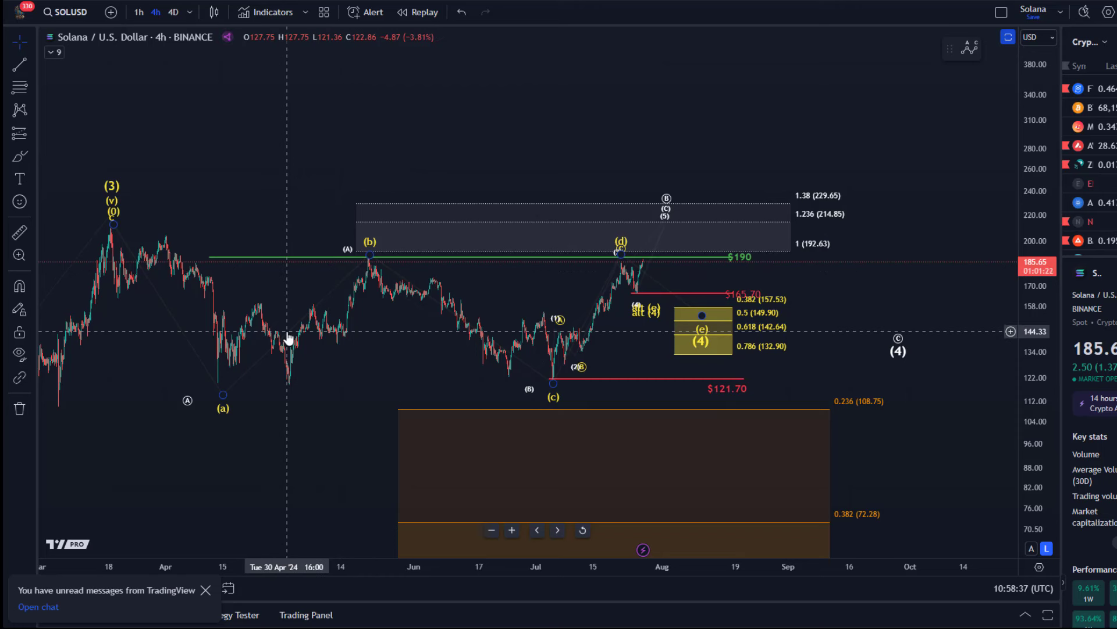
click(109, 147)
click(20, 156)
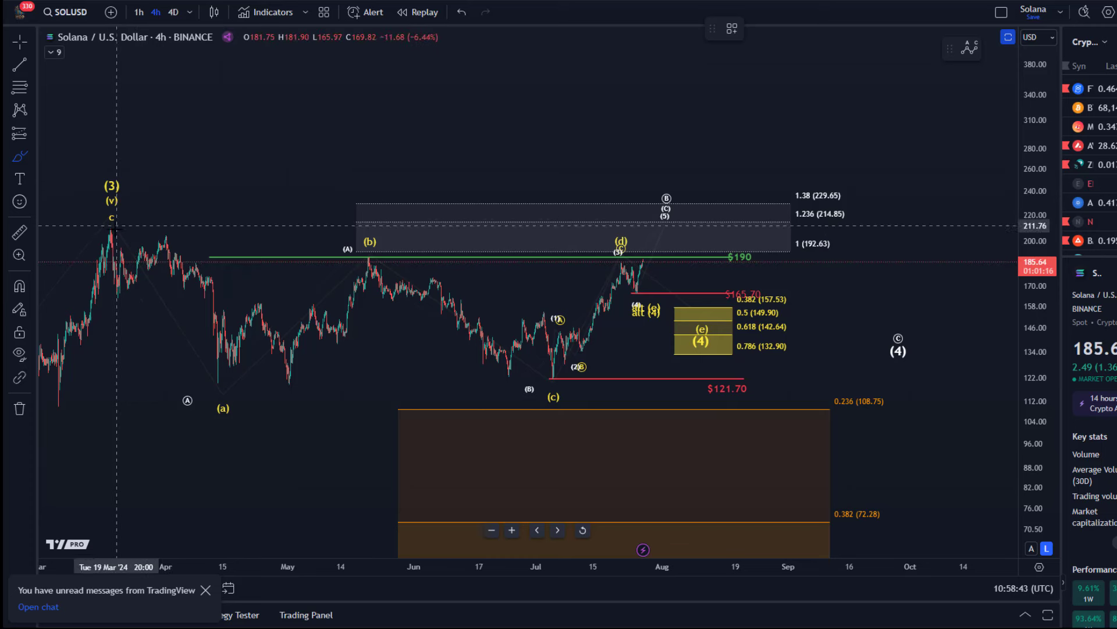
Brush red paths from the peak down to A and from (a) through (b), (c) onward, then undo one.
drag(112, 227, 206, 395)
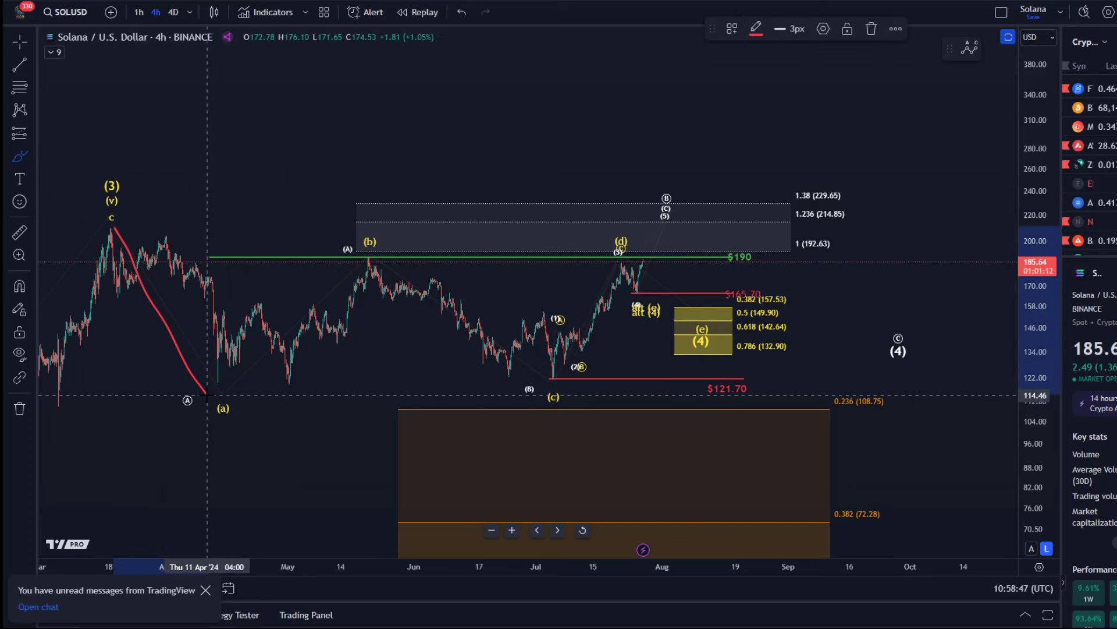
mouse_move(216, 391)
mouse_down()
mouse_move(315, 309)
mouse_move(408, 279)
mouse_move(552, 374)
mouse_move(667, 203)
mouse_move(884, 339)
mouse_move(903, 329)
mouse_move(1018, 108)
mouse_up()
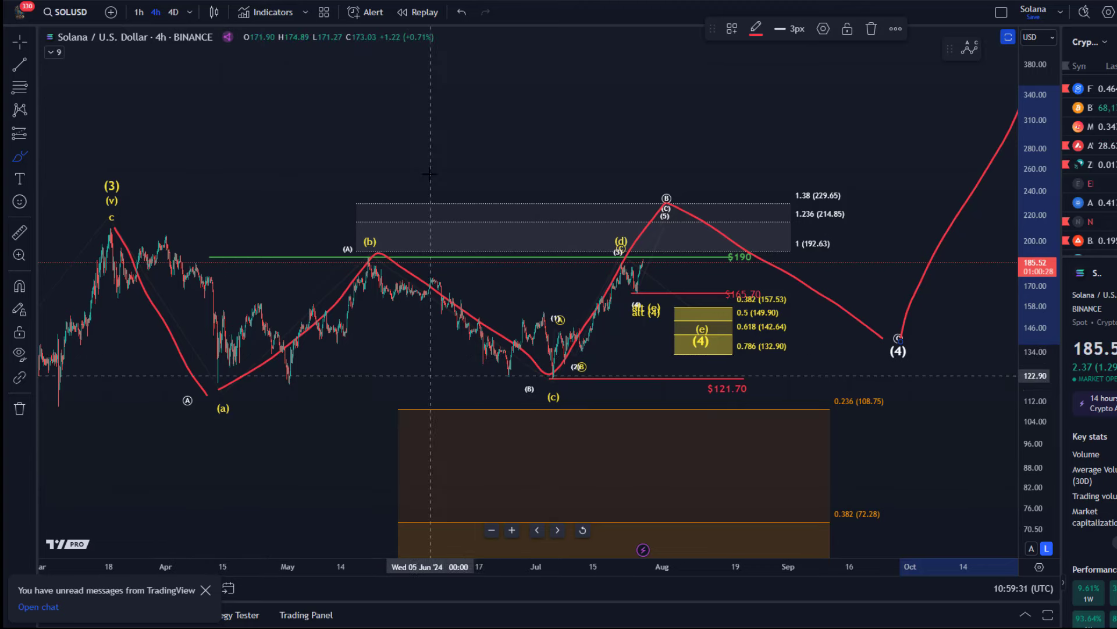
click(467, 12)
Undo the old stroke and brush a red path from the (3) top through (a), (b), (c) to (d).
click(463, 12)
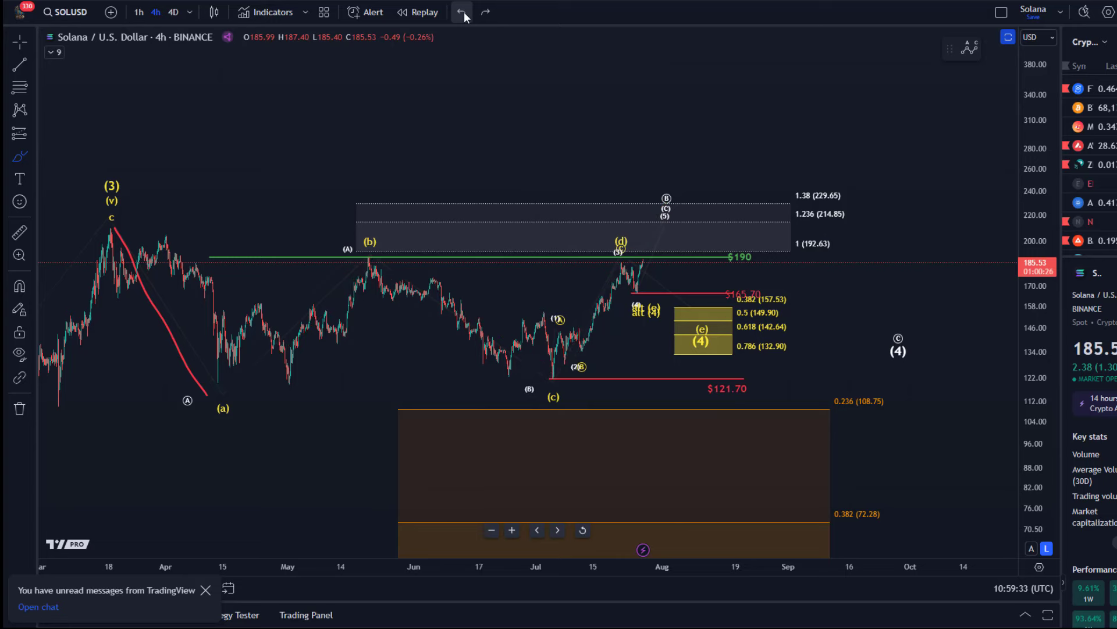
drag(462, 87, 340, 41)
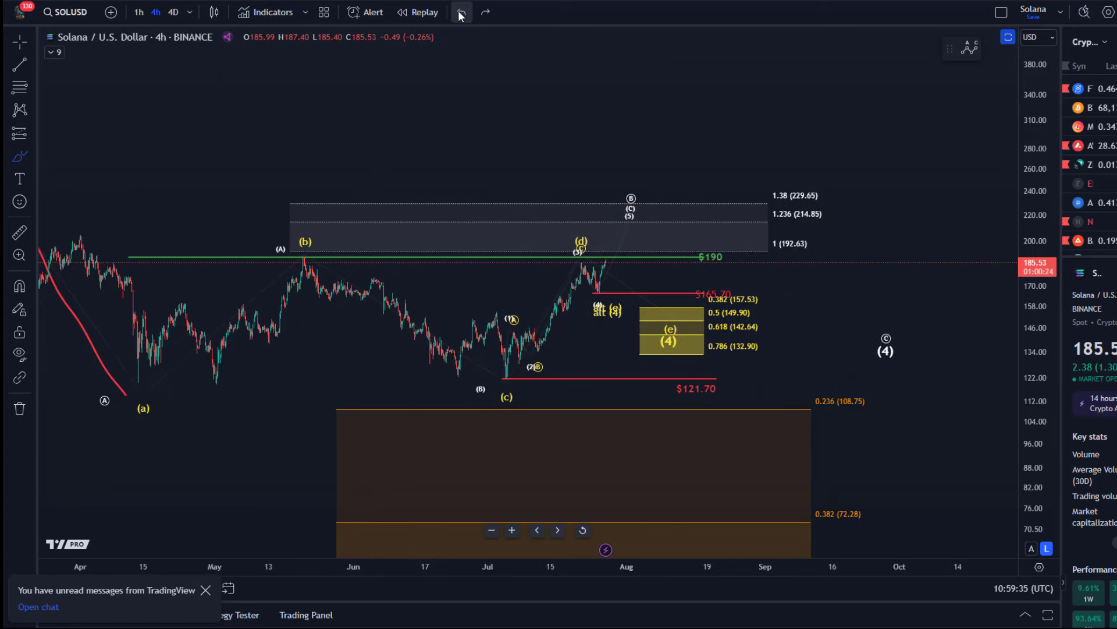
scroll(244, 263, down, 1)
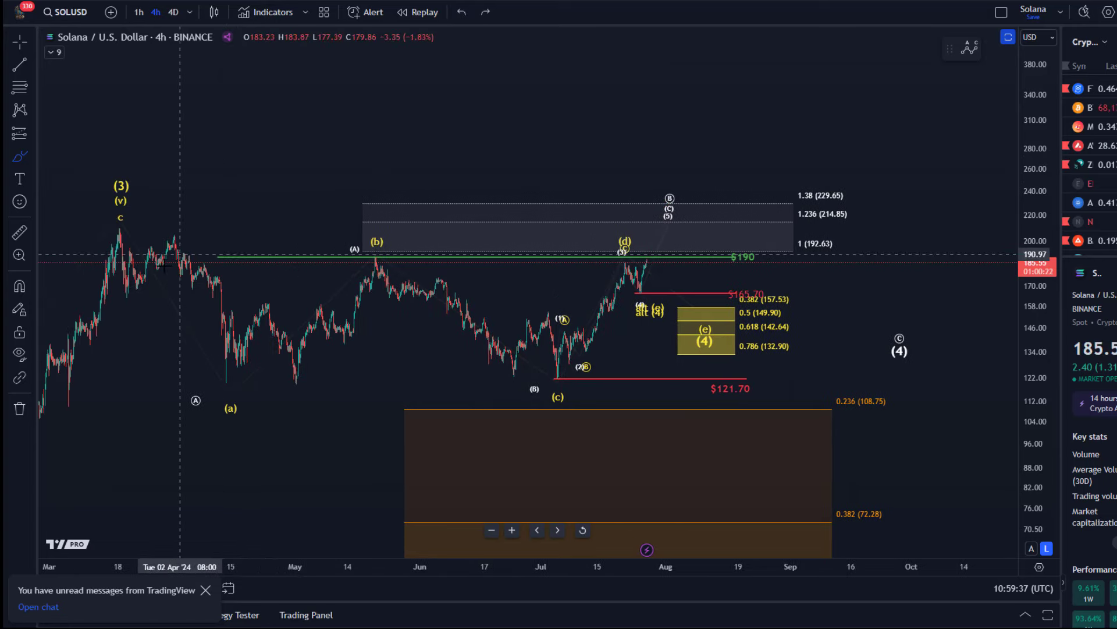
mouse_move(119, 228)
mouse_down()
mouse_move(226, 314)
mouse_move(275, 388)
mouse_move(377, 243)
mouse_move(509, 340)
mouse_move(573, 337)
mouse_move(622, 256)
mouse_up()
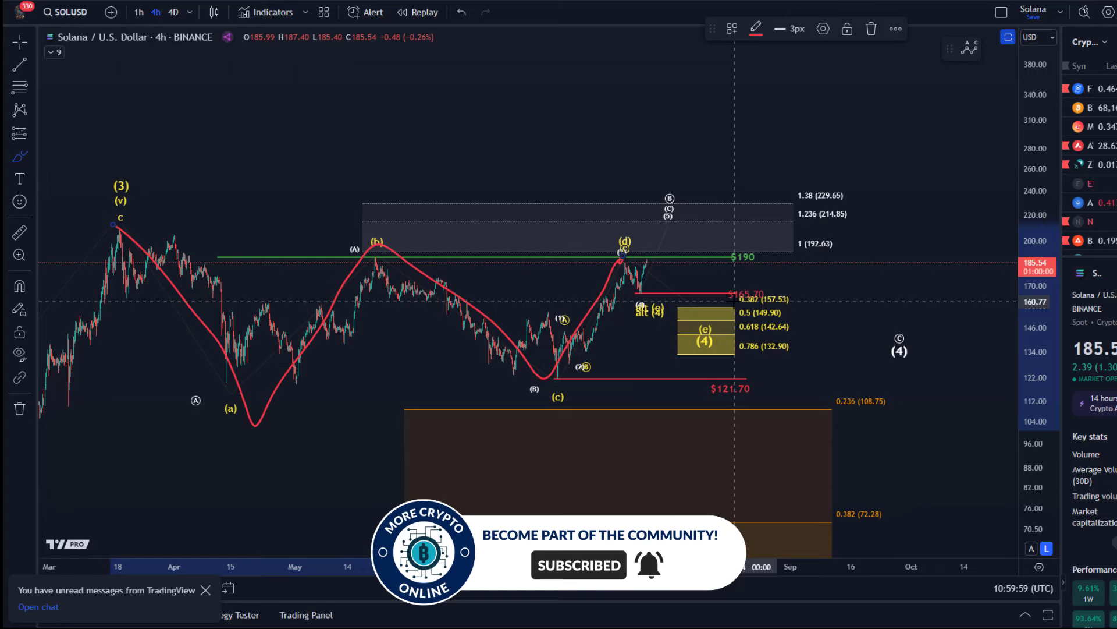
Extend the red path down to (e) in the yellow zone, up past 229.65, and reset the price scale.
mouse_move(625, 271)
mouse_down()
mouse_move(675, 285)
mouse_move(712, 329)
mouse_up()
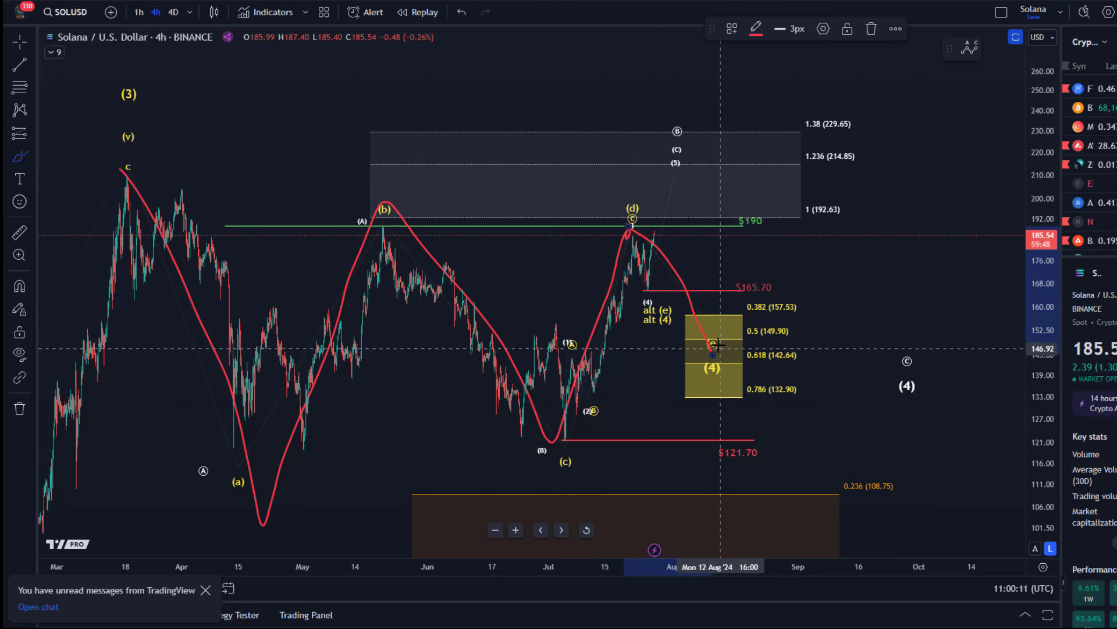
mouse_move(715, 353)
mouse_down()
mouse_move(774, 155)
mouse_move(825, 42)
mouse_up()
drag(1054, 180, 1053, 244)
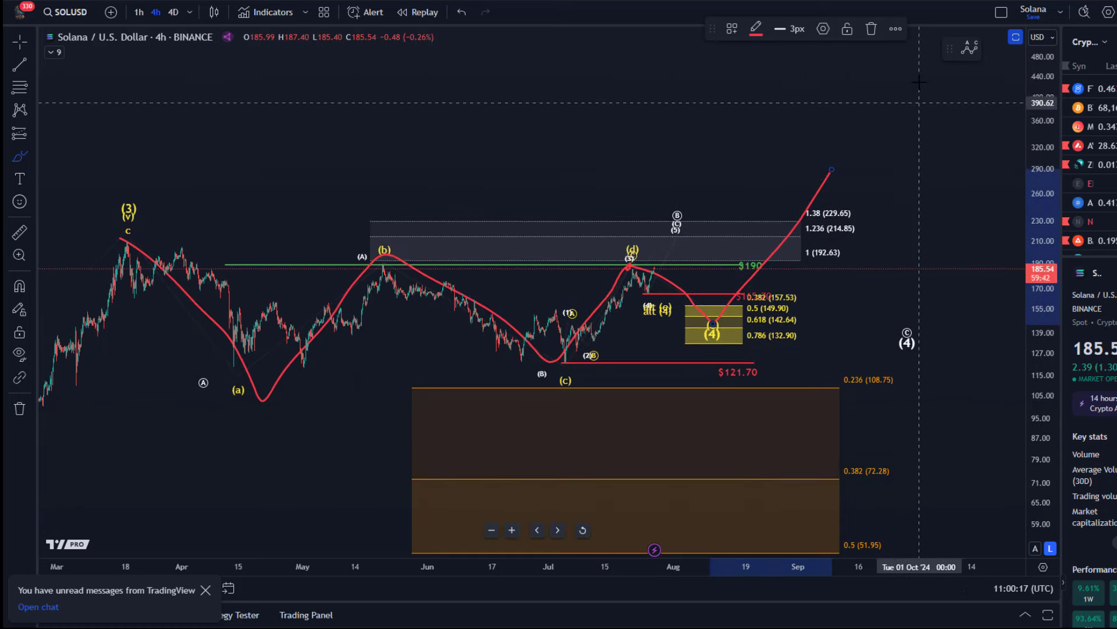
mouse_move(1027, 397)
mouse_down()
mouse_move(1033, 344)
mouse_move(1030, 397)
mouse_up()
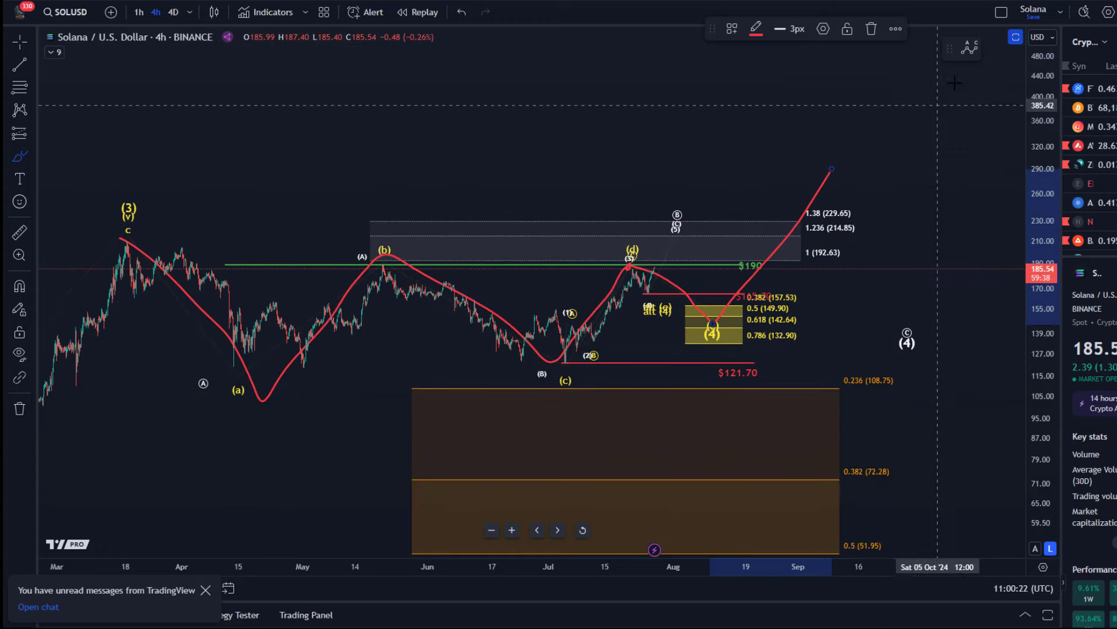
key(alt+r)
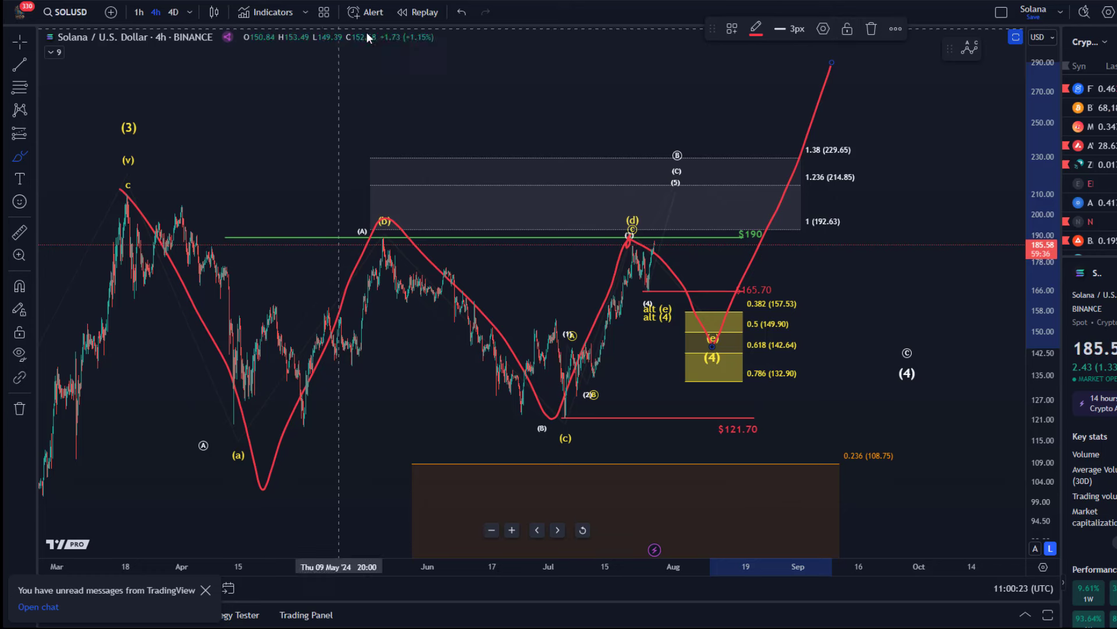
Undo four times to erase all remaining red brush projection strokes.
click(462, 10)
click(462, 11)
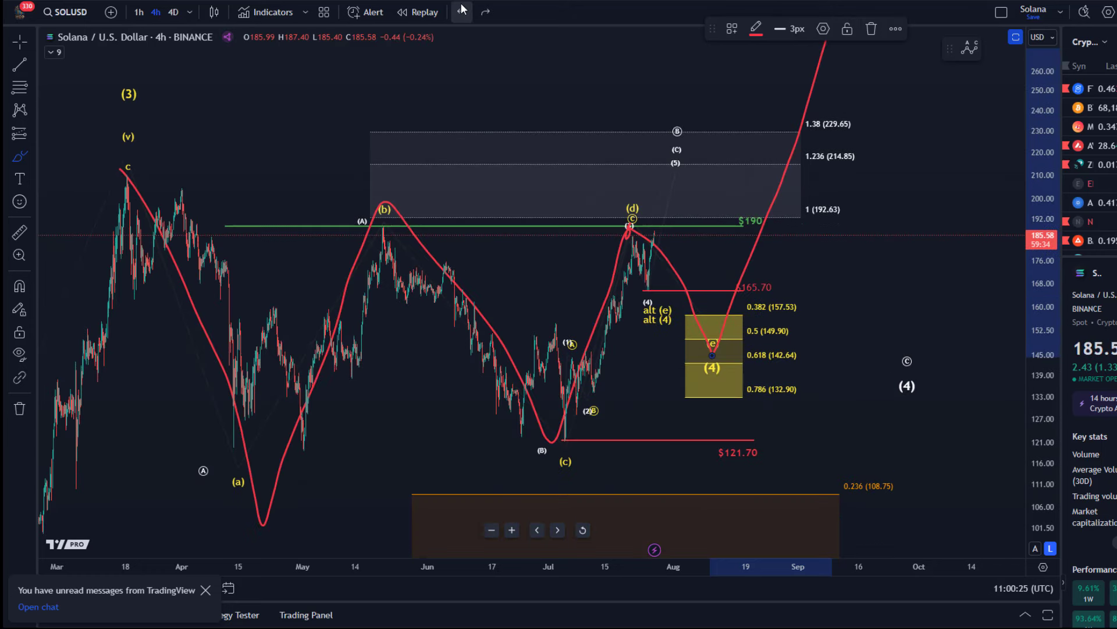
click(462, 11)
click(462, 10)
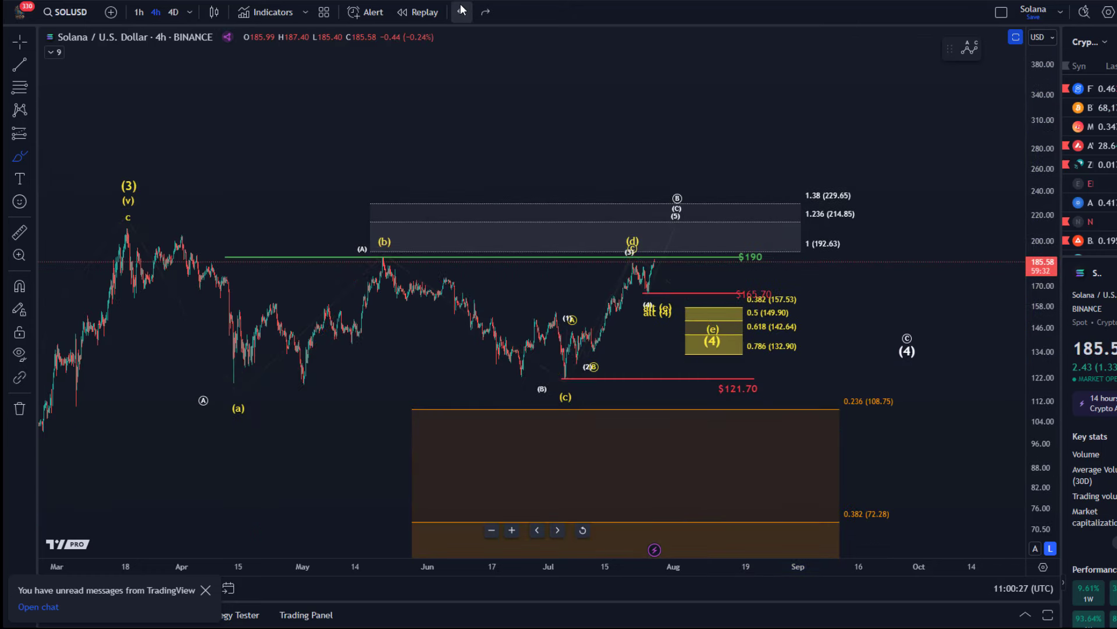
drag(1028, 483, 1029, 407)
scroll(611, 379, up, 1)
scroll(611, 378, up, 2)
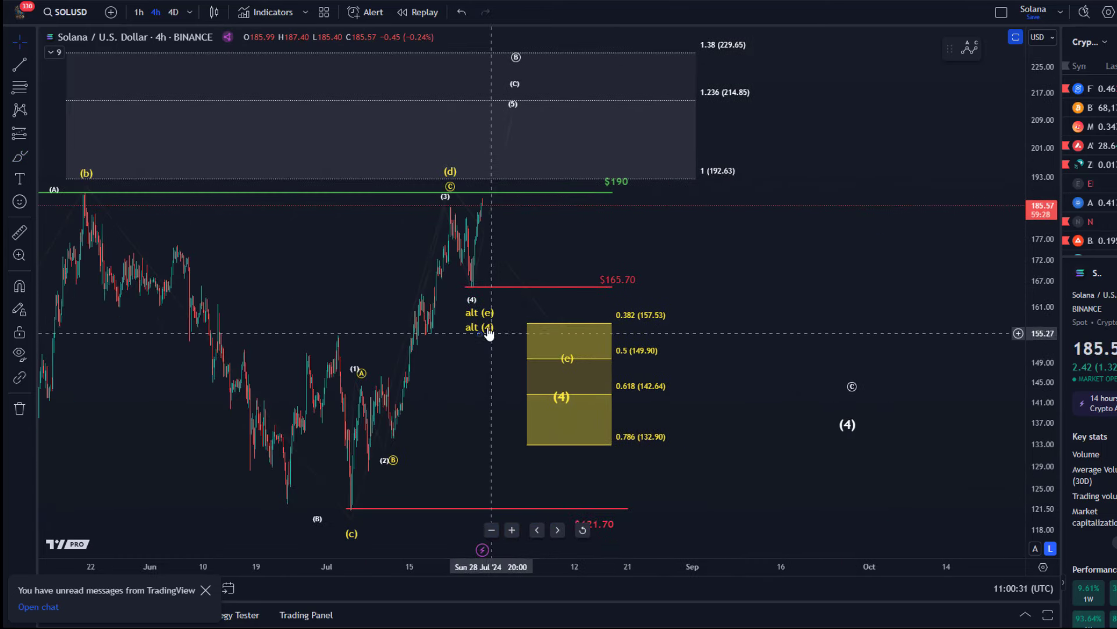
Select the alt (e) wave drawing, the (0)-(5) Elliott wave drawing and the red horizontal line.
click(474, 324)
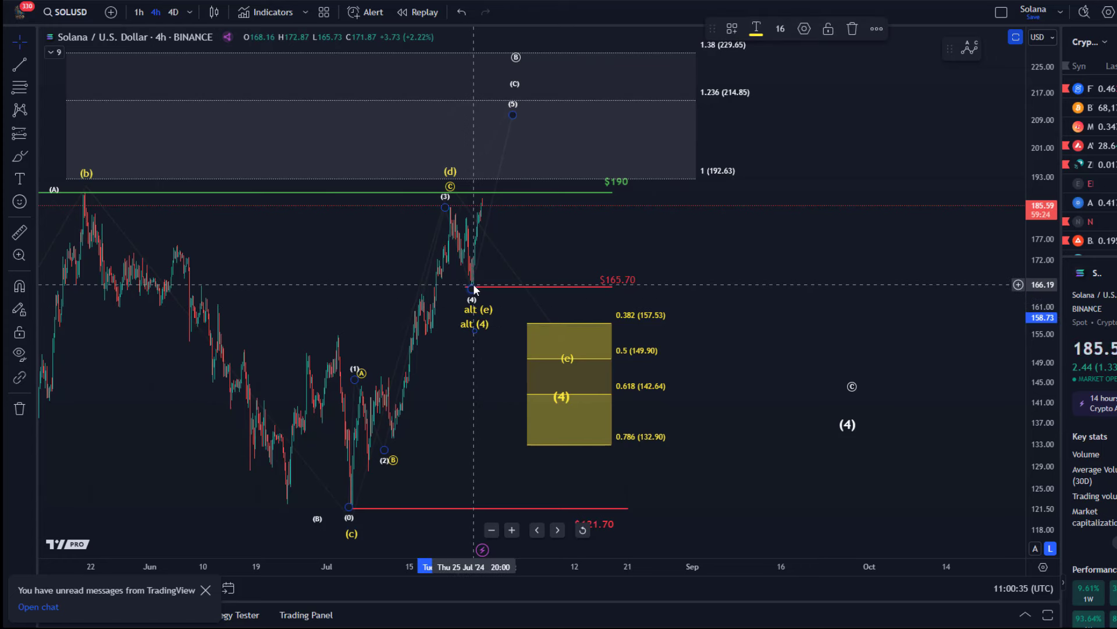
click(469, 293)
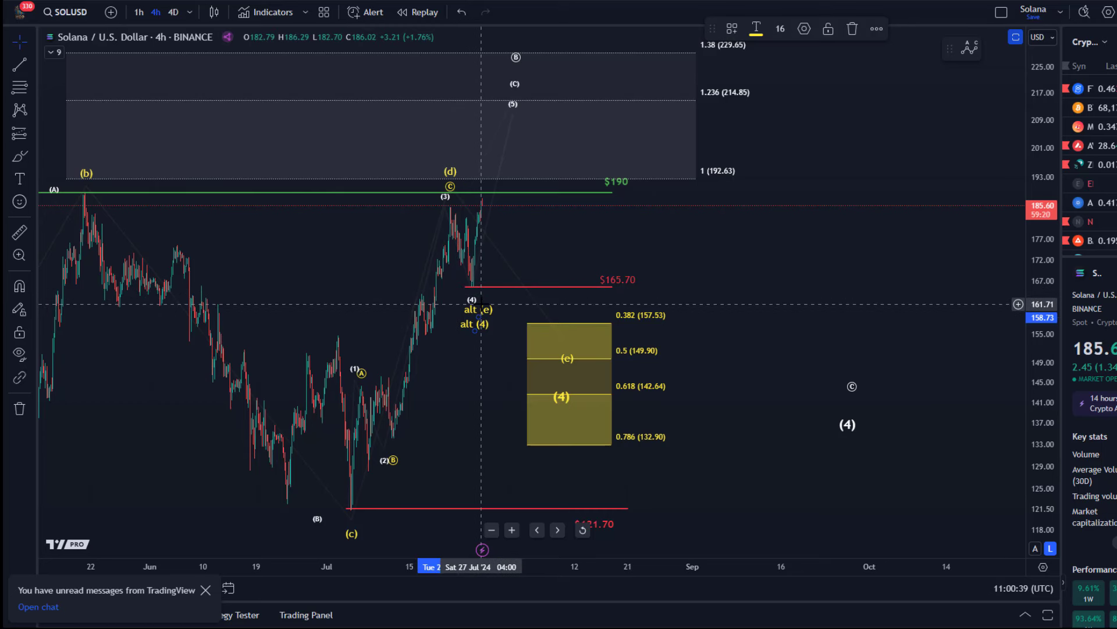
click(472, 303)
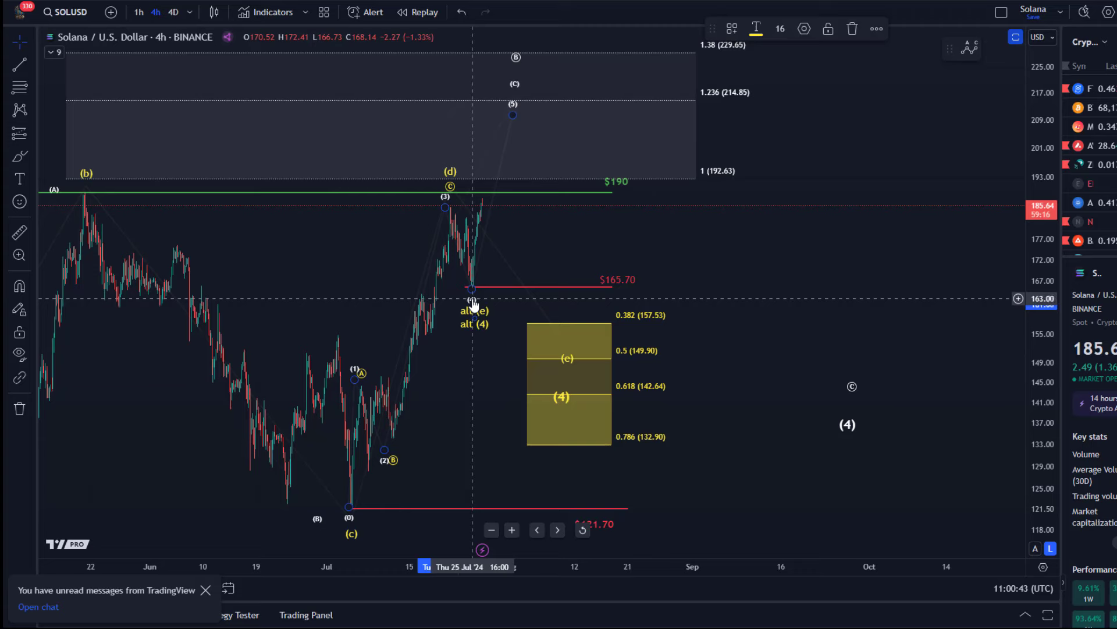
scroll(479, 293, down, 3)
drag(1048, 326, 1051, 489)
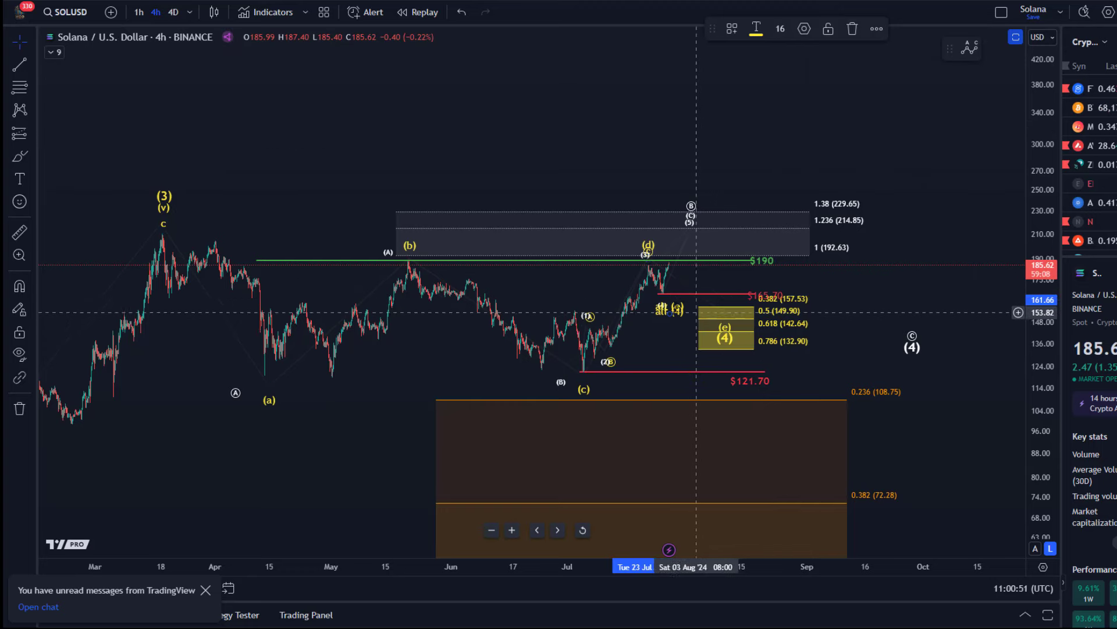
click(663, 295)
click(661, 295)
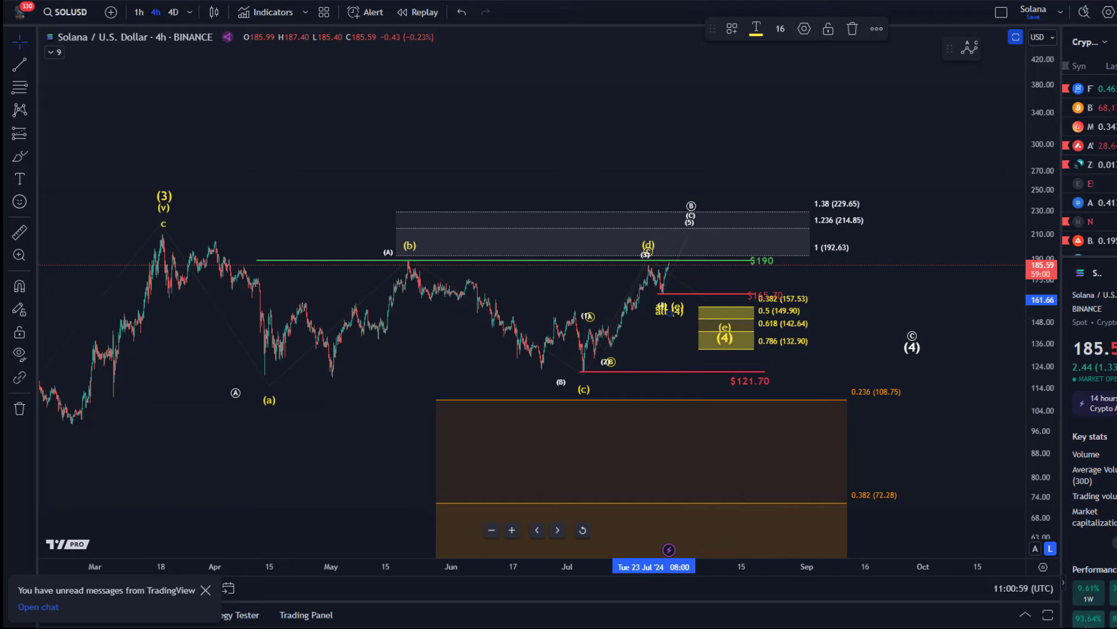
key(alt+Tab)
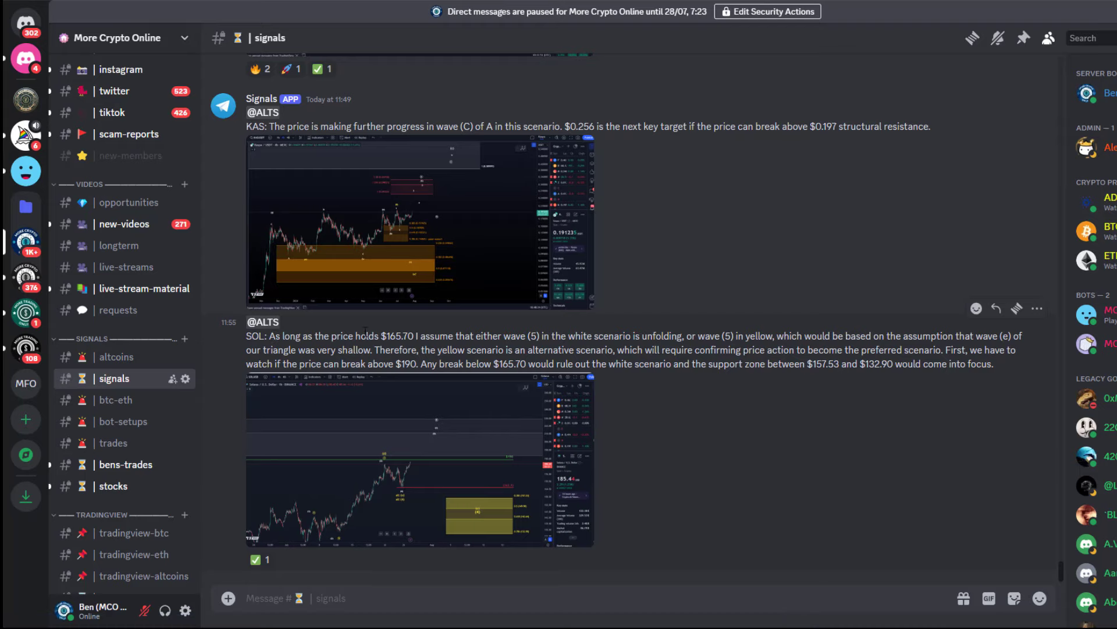
click(458, 452)
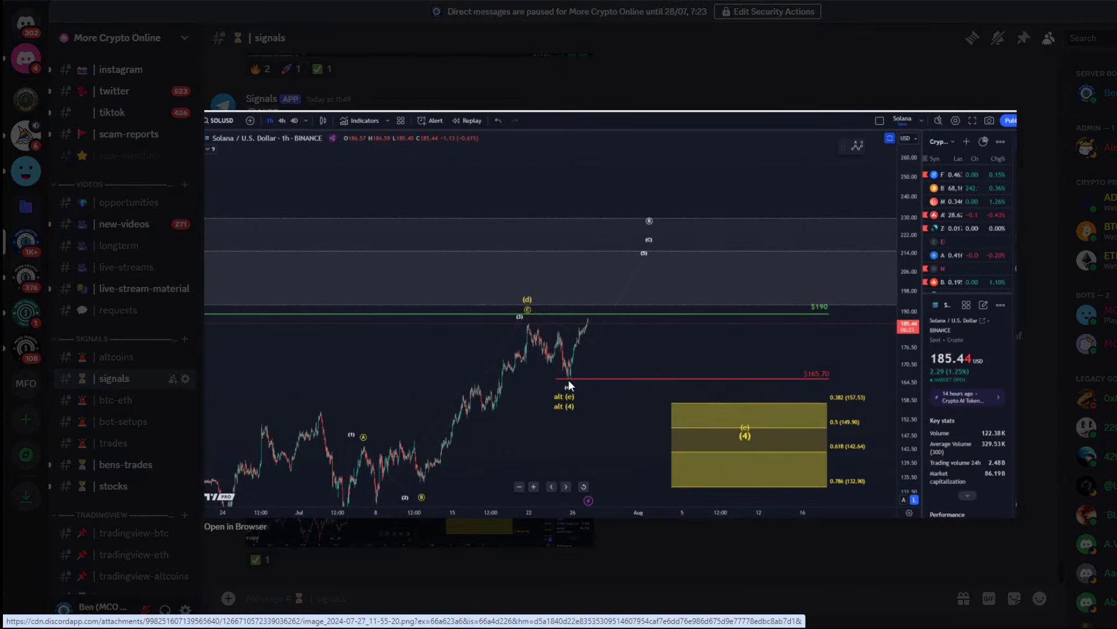
click(523, 78)
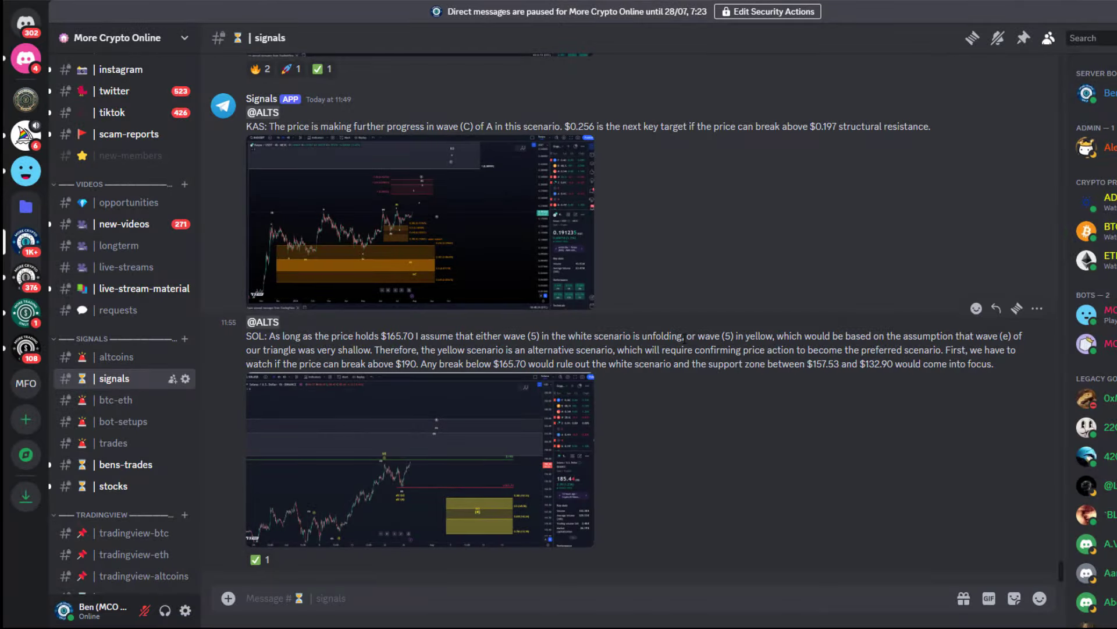
click(447, 429)
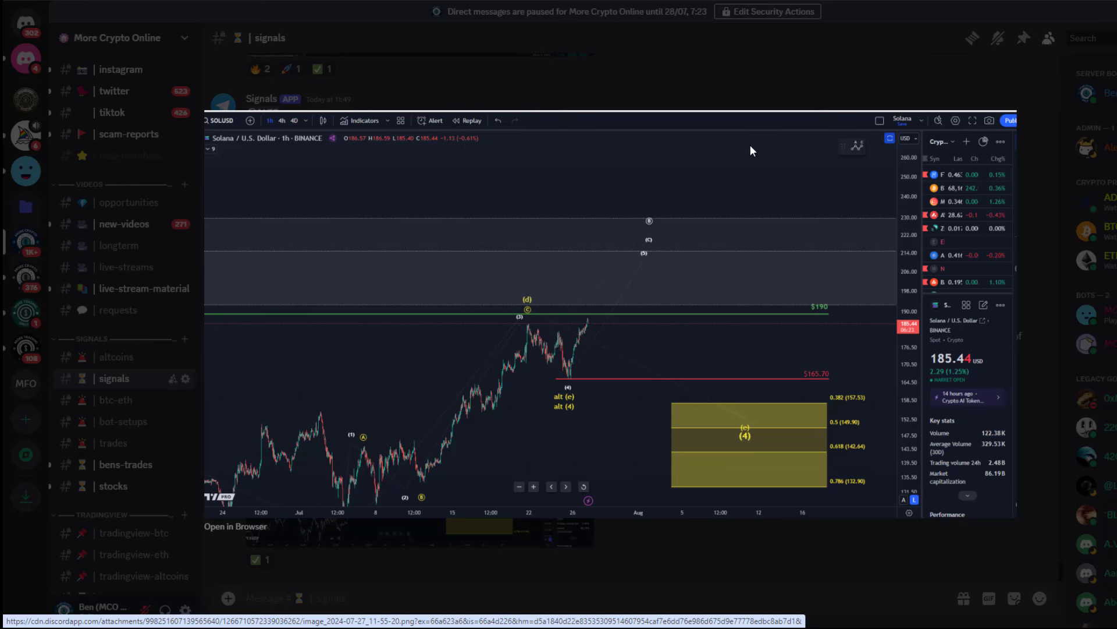
click(714, 61)
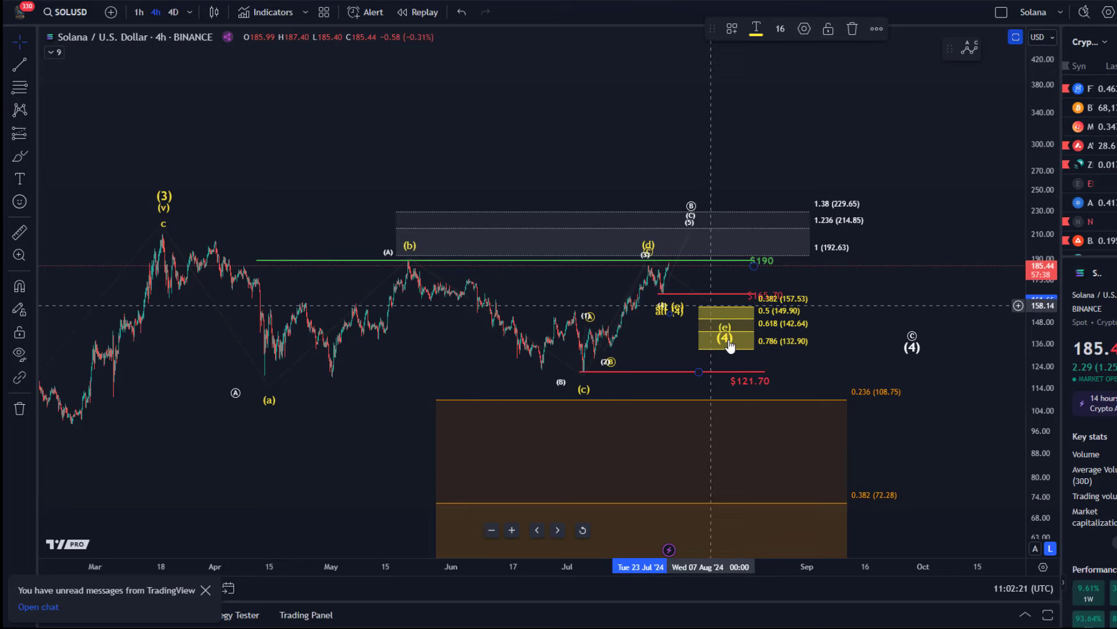
Zoom and pan to frame the May–July swing, the $165.70 line and the yellow 157.53–132.90 zone.
drag(1034, 410, 1035, 367)
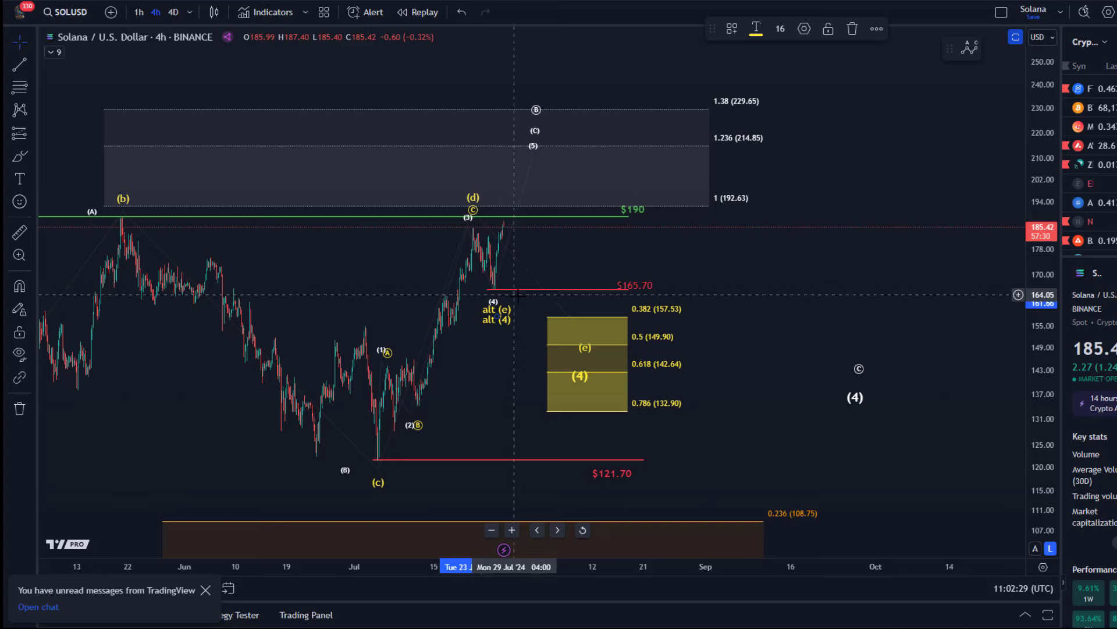
scroll(509, 298, up, 2)
drag(528, 250, 814, 273)
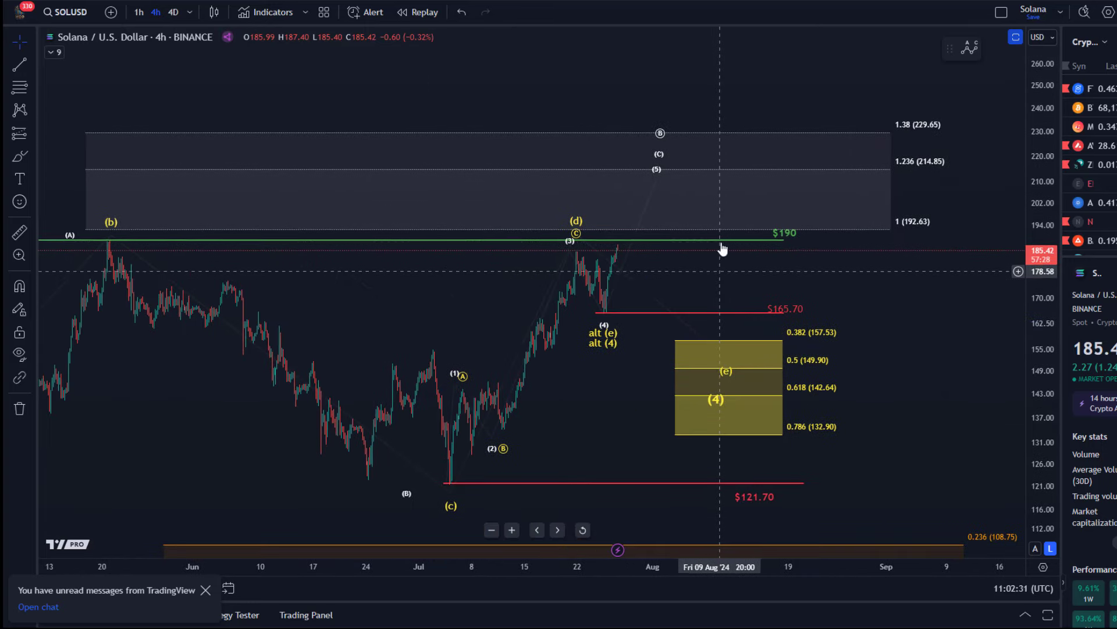